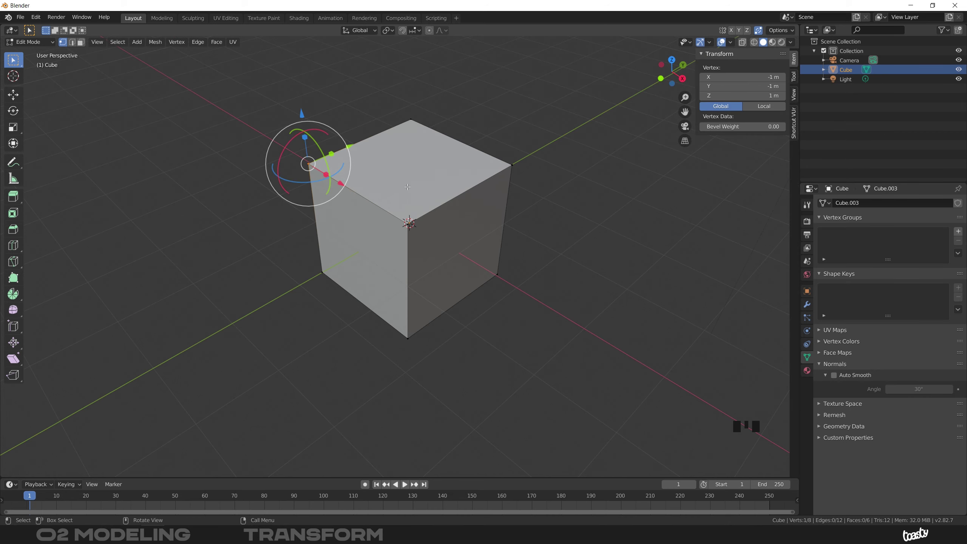
# Move the cube's upper edge on the +X side about -1.19 m along the global X axis
pyautogui.press('2')
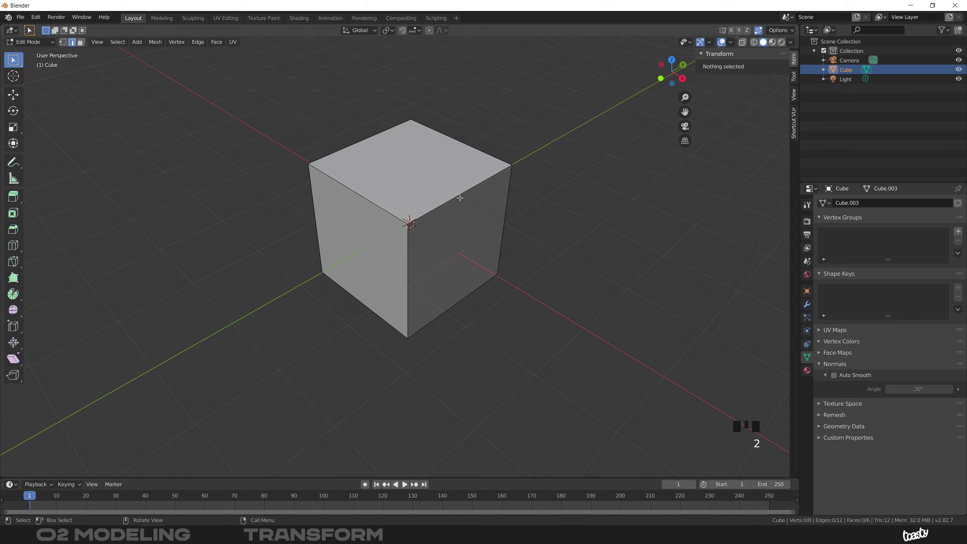
pyautogui.click(466, 201)
pyautogui.press('g')
pyautogui.press('z')
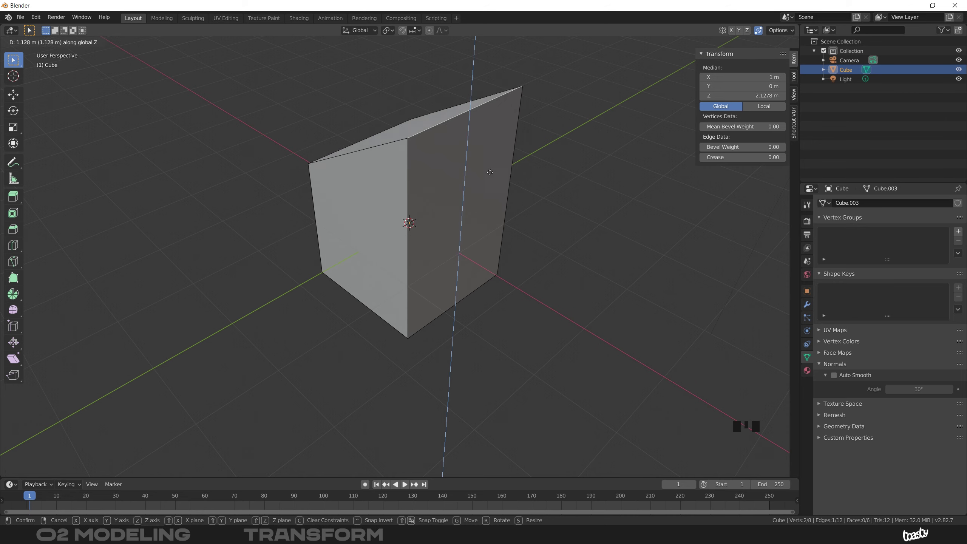
pyautogui.press('x')
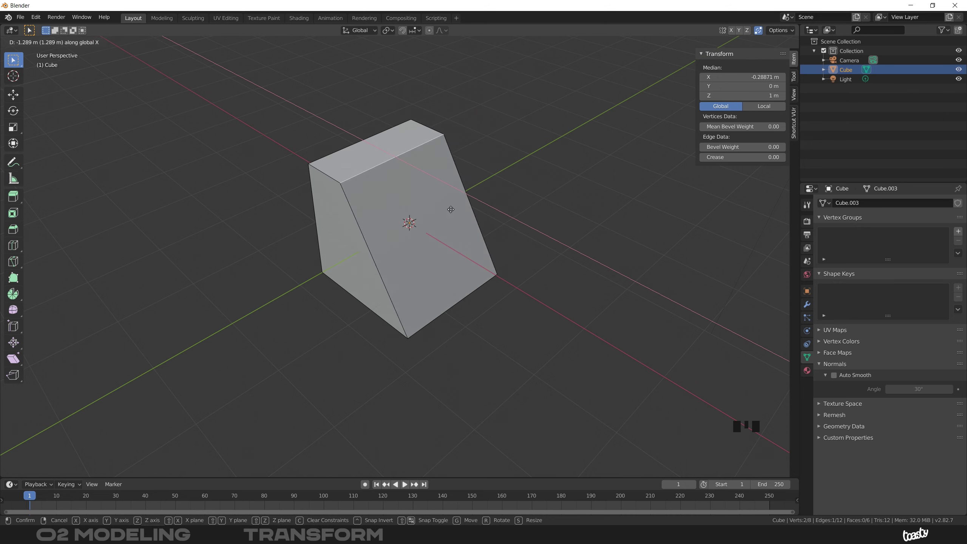
pyautogui.click(434, 211)
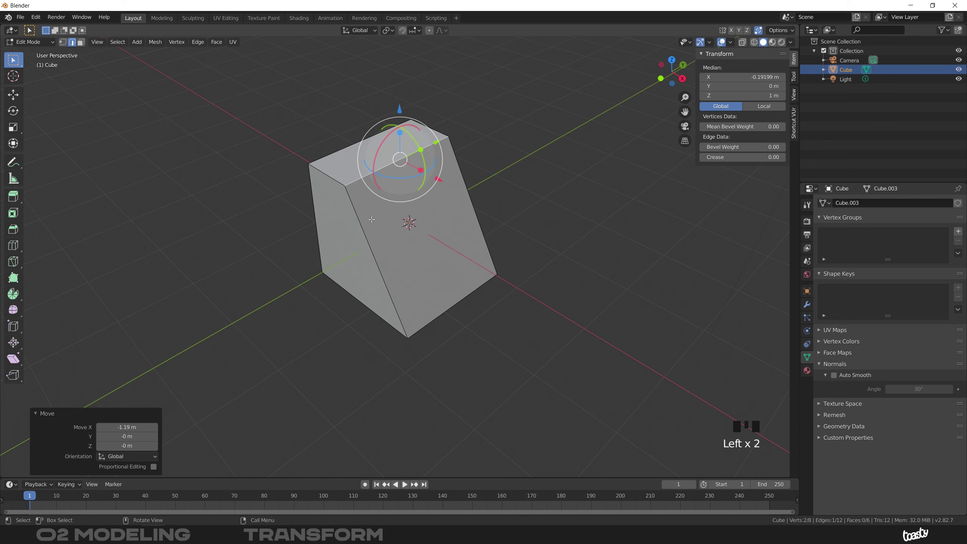
pyautogui.press('g')
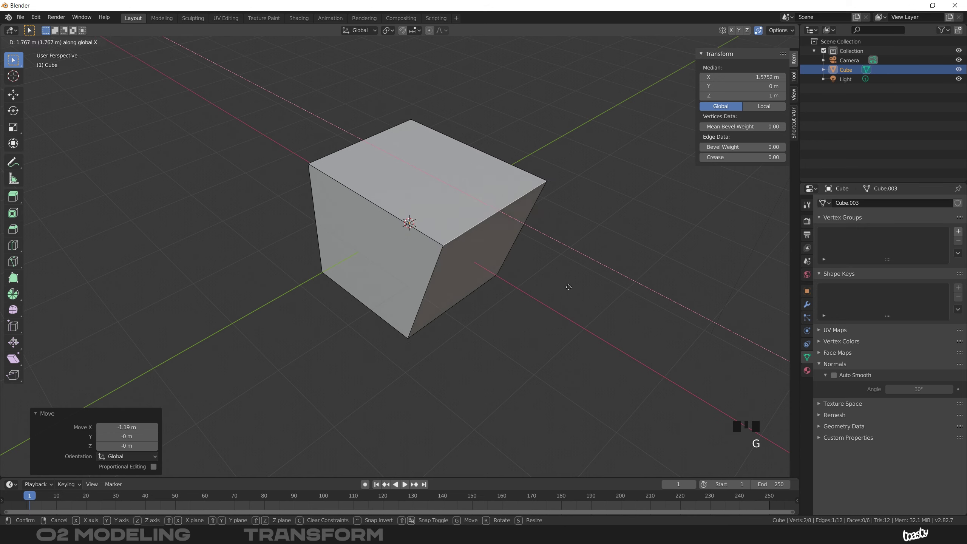
pyautogui.press('z')
pyautogui.rightClick(520, 106)
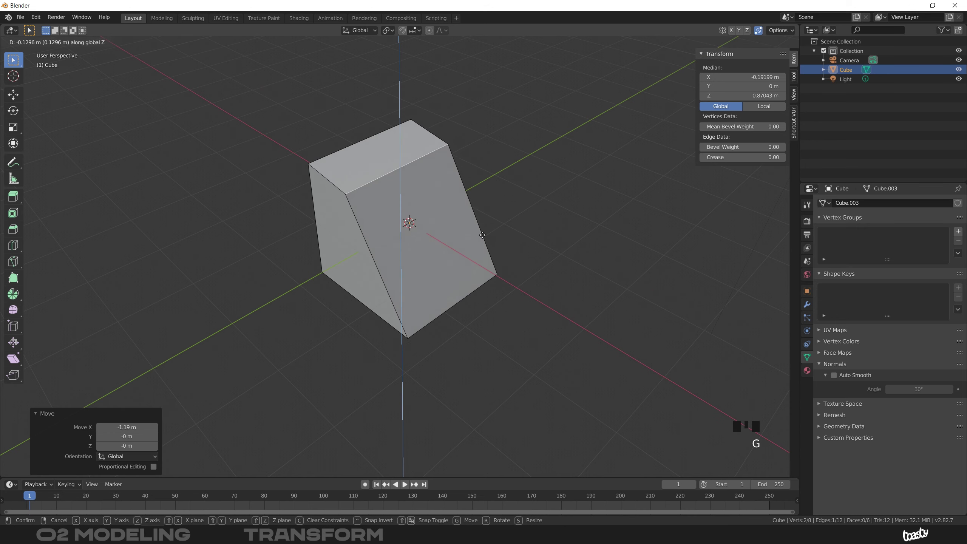
# Undo the edge move on the cube
pyautogui.hotkey('ctrl', 'z')
pyautogui.hotkey('ctrl', 'z')
pyautogui.hotkey('ctrl', 'z')
pyautogui.hotkey('ctrl', 'z')
pyautogui.hotkey('ctrl', 'z')
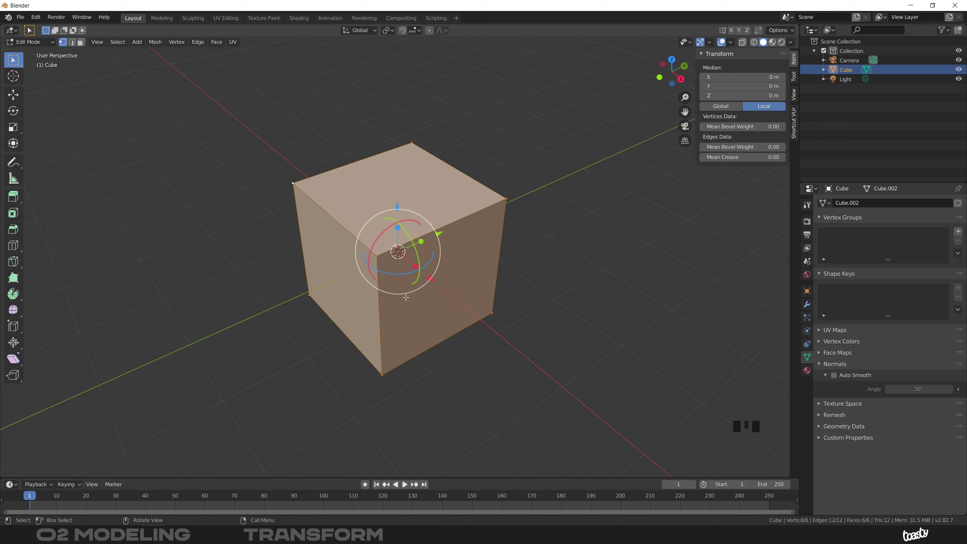
# Enable X-axis mirror editing and move the cube's +X face about 0.9 m outward along the global X axis
pyautogui.click(732, 30)
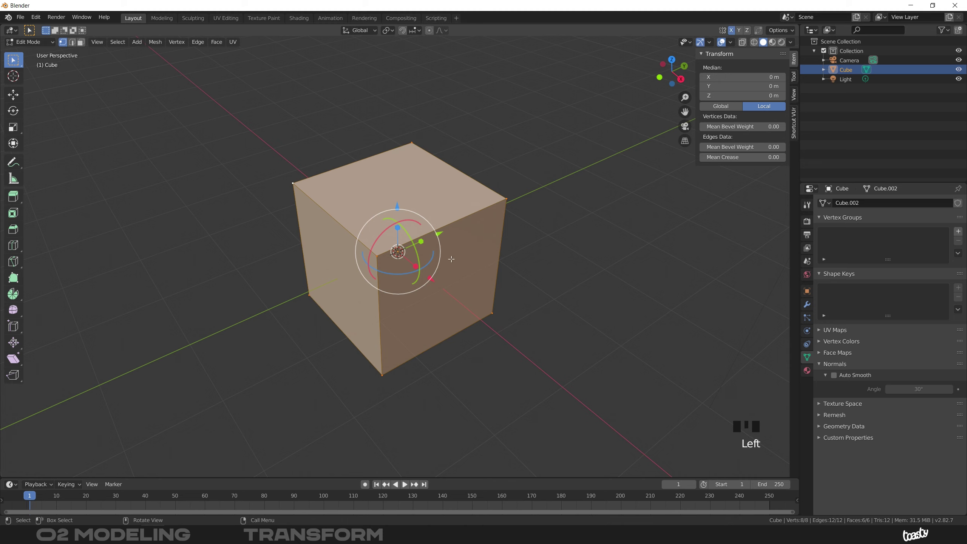
pyautogui.press('3')
pyautogui.click(461, 284)
pyautogui.moveTo(460, 294); pyautogui.dragTo(466, 260, button='middle')
pyautogui.press('g')
pyautogui.press('x')
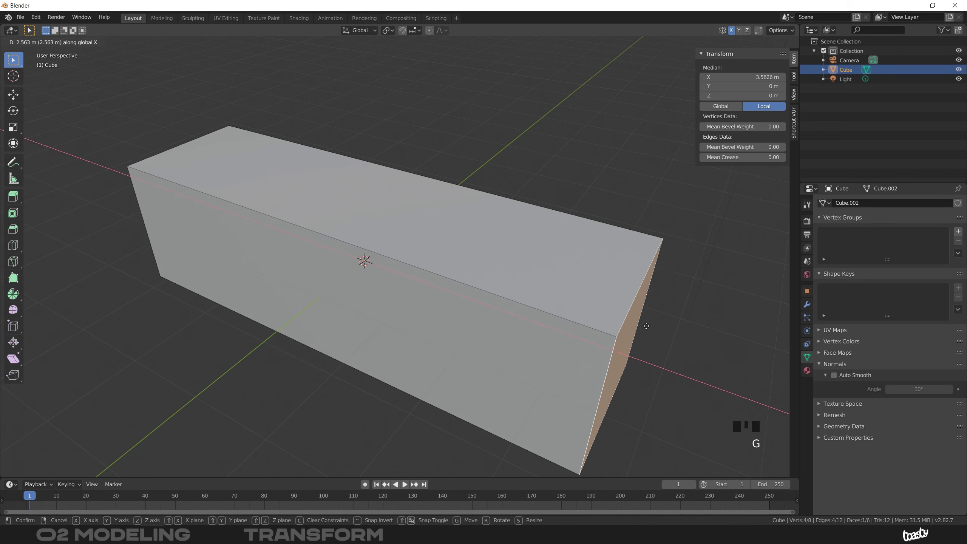
pyautogui.click(495, 278)
pyautogui.moveTo(495, 278); pyautogui.dragTo(463, 247, button='middle')
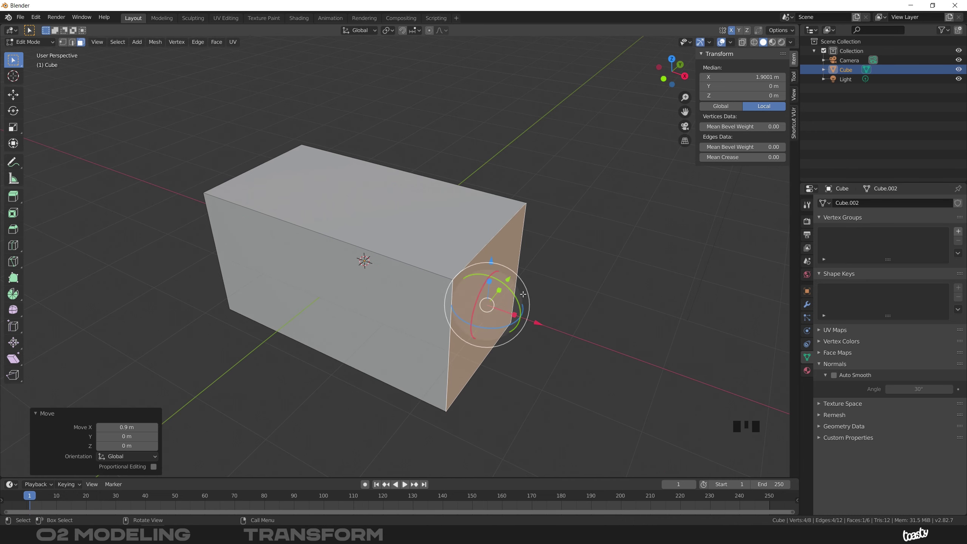
# Move the top front corner vertex of the +X face inward along X to about 0.71 m
pyautogui.press('1')
pyautogui.click(434, 280)
pyautogui.press('g')
pyautogui.press('x')
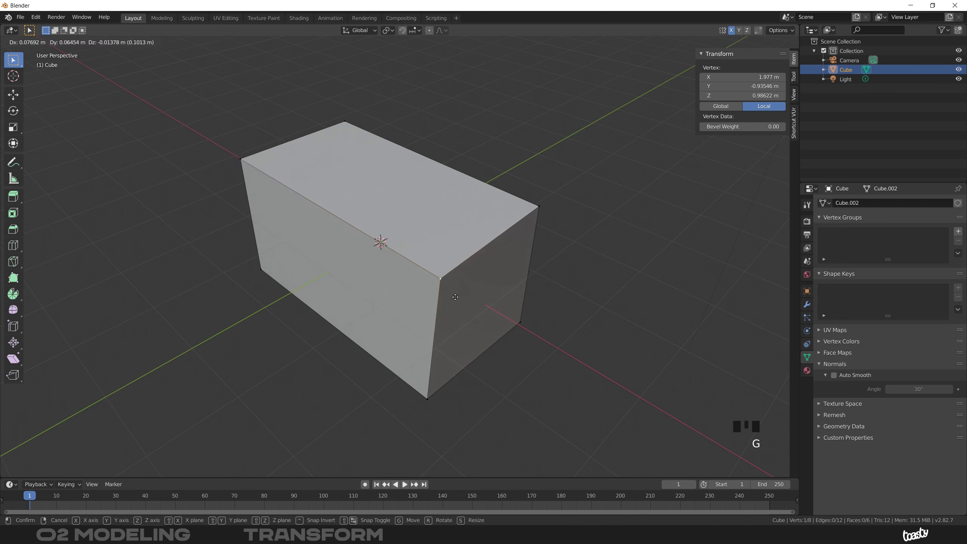
pyautogui.click(483, 247)
pyautogui.moveTo(483, 247); pyautogui.dragTo(484, 250, button='middle')
pyautogui.moveTo(441, 228); pyautogui.dragTo(397, 238, button='middle')
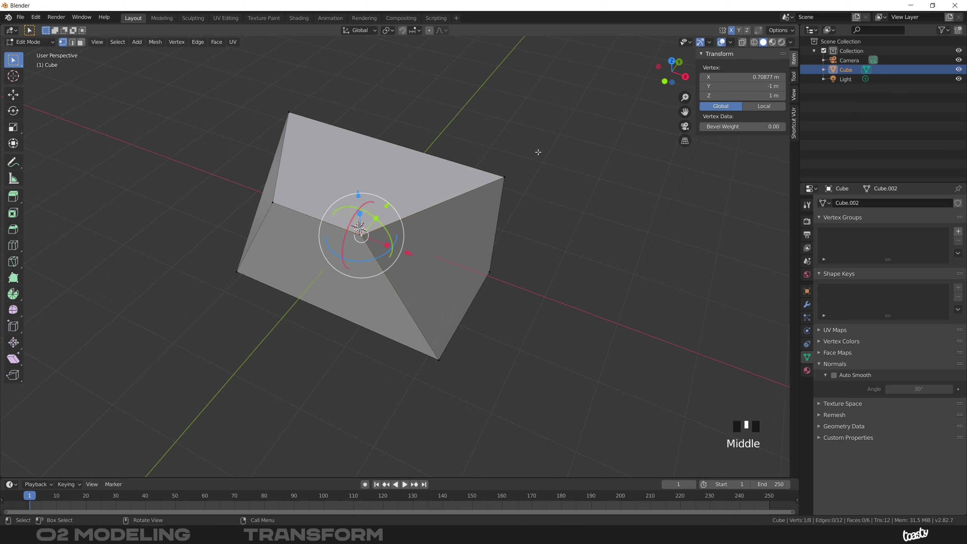
pyautogui.press('g')
pyautogui.press('x')
pyautogui.rightClick(455, 267)
# Set the selected vertex's X coordinate to about 0.41 m
pyautogui.moveTo(703, 77); pyautogui.dragTo(777, 77)
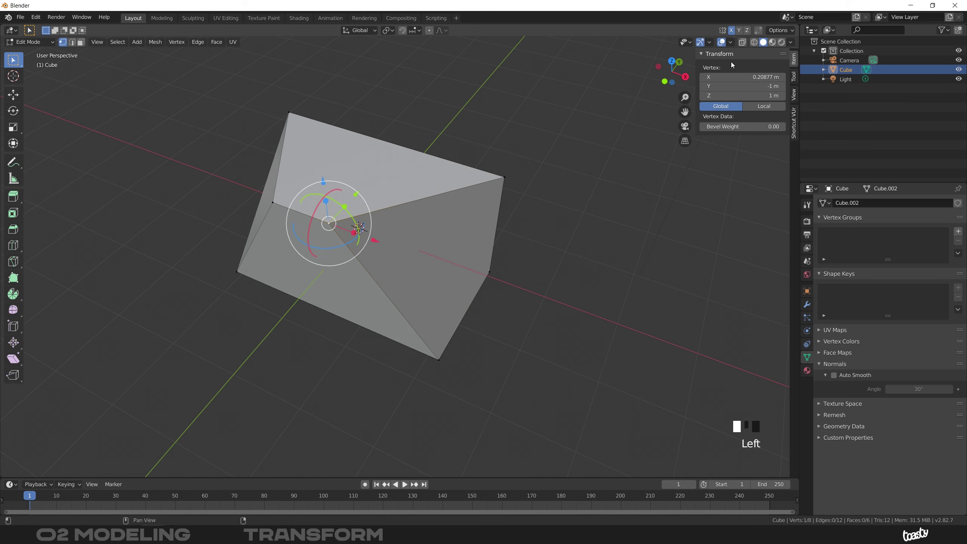
pyautogui.moveTo(735, 78)
pyautogui.mouseDown()
pyautogui.moveTo(759, 79)
pyautogui.moveTo(744, 80)
pyautogui.mouseUp()
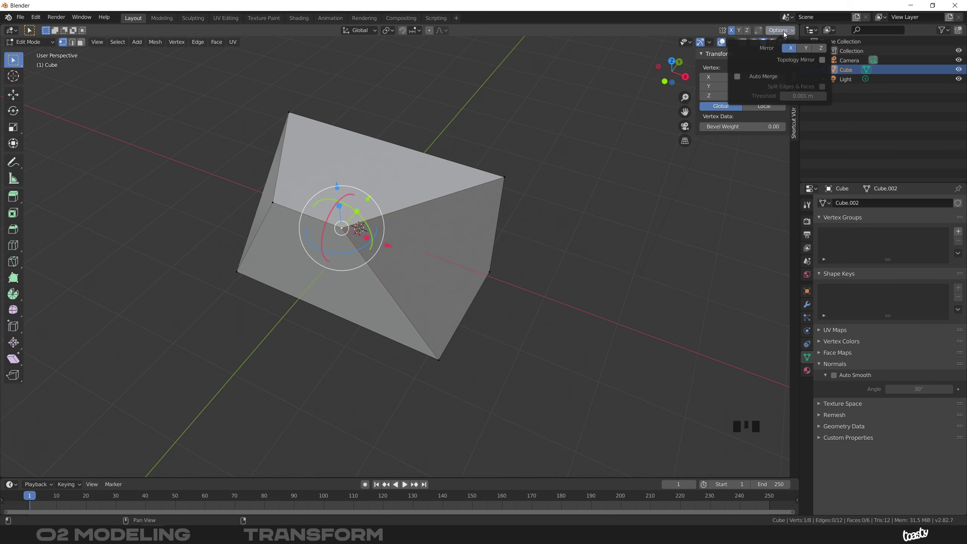
# Enable Auto Merge in the mesh editing options
pyautogui.moveTo(411, 206); pyautogui.dragTo(421, 195, button='middle')
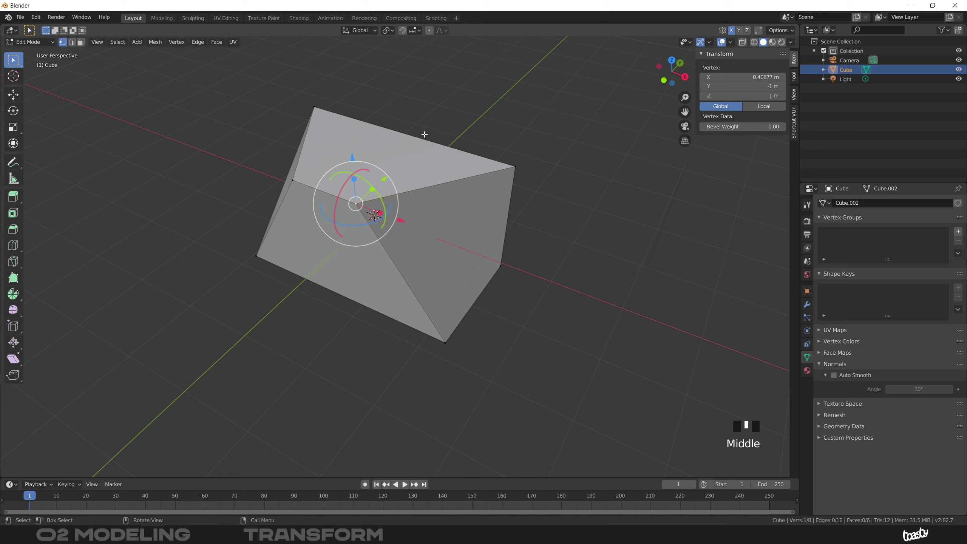
pyautogui.click(785, 31)
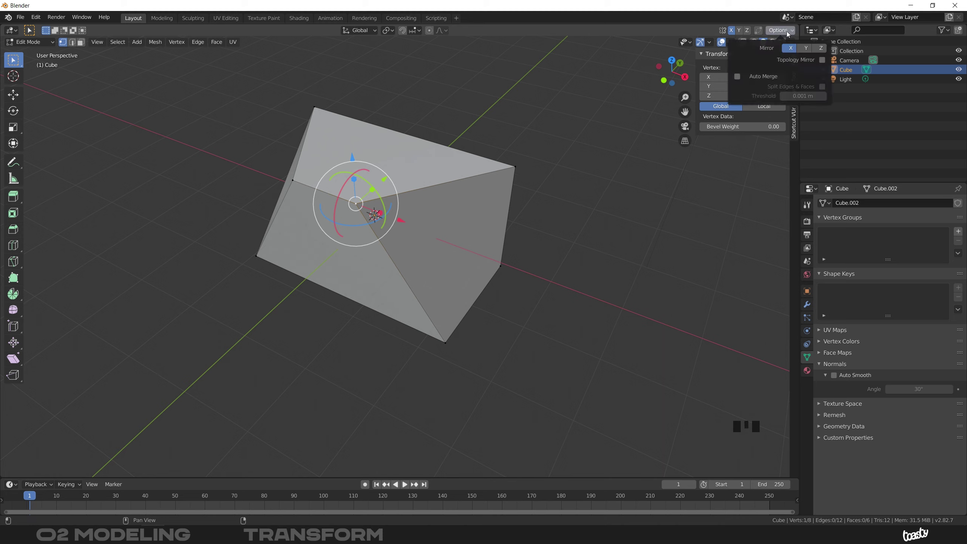
pyautogui.click(739, 78)
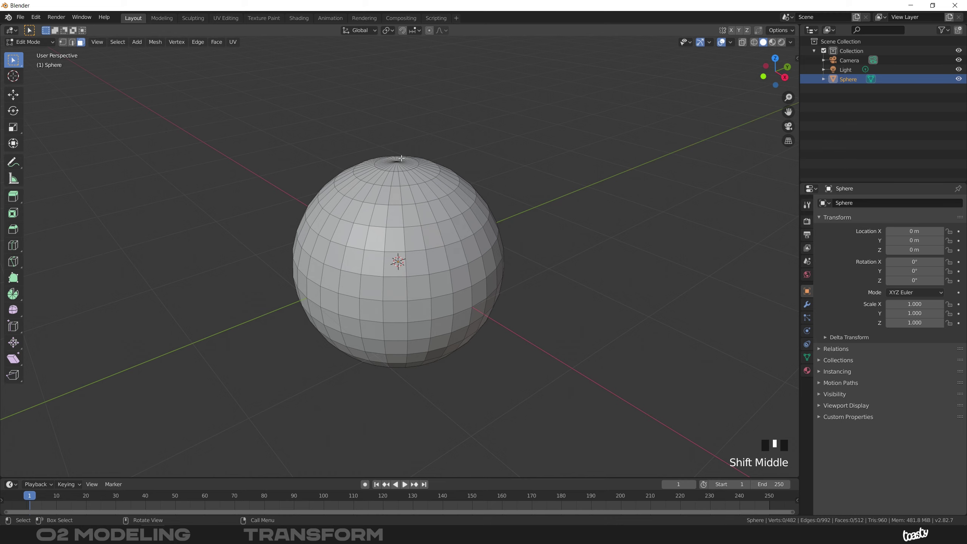
# Select the ring of triangular faces around the sphere's top pole
pyautogui.keyDown('ctrl'); pyautogui.moveTo(413, 152); pyautogui.dragTo(391, 155, button='middle'); pyautogui.keyUp('ctrl')
pyautogui.moveTo(381, 143); pyautogui.dragTo(412, 169)
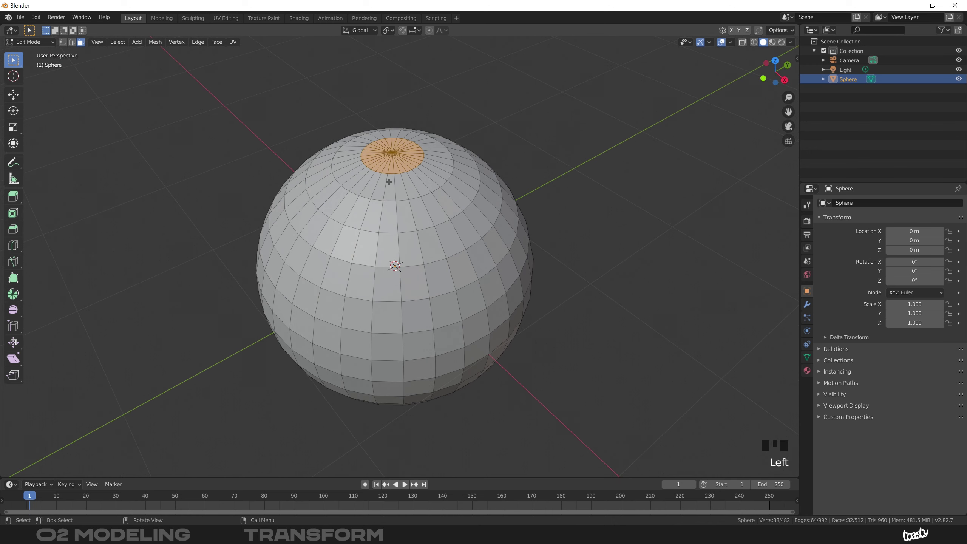
pyautogui.keyDown('ctrl'); pyautogui.moveTo(414, 168); pyautogui.dragTo(385, 207, button='middle'); pyautogui.keyUp('ctrl')
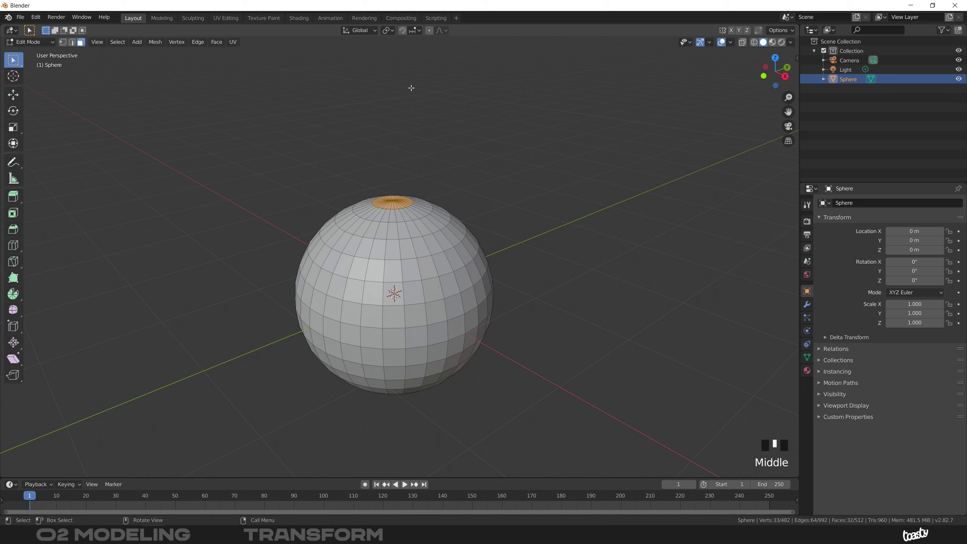
# Enable proportional editing and move the selected pole faces up and down along global Z to try the Smooth falloff
pyautogui.click(429, 30)
pyautogui.click(440, 31)
pyautogui.press('g')
pyautogui.press('z')
pyautogui.moveTo(440, 150)
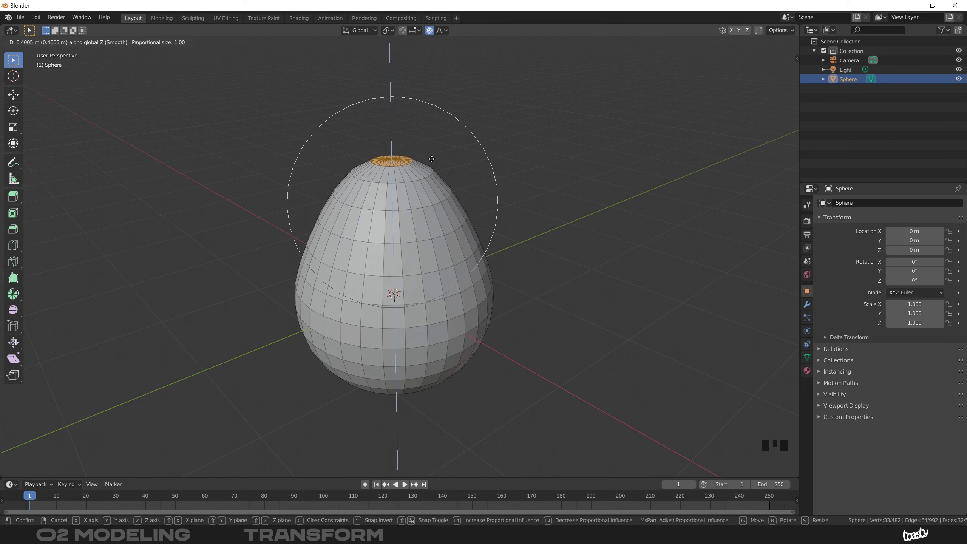
pyautogui.moveTo(438, 122)
pyautogui.moveTo(421, 243)
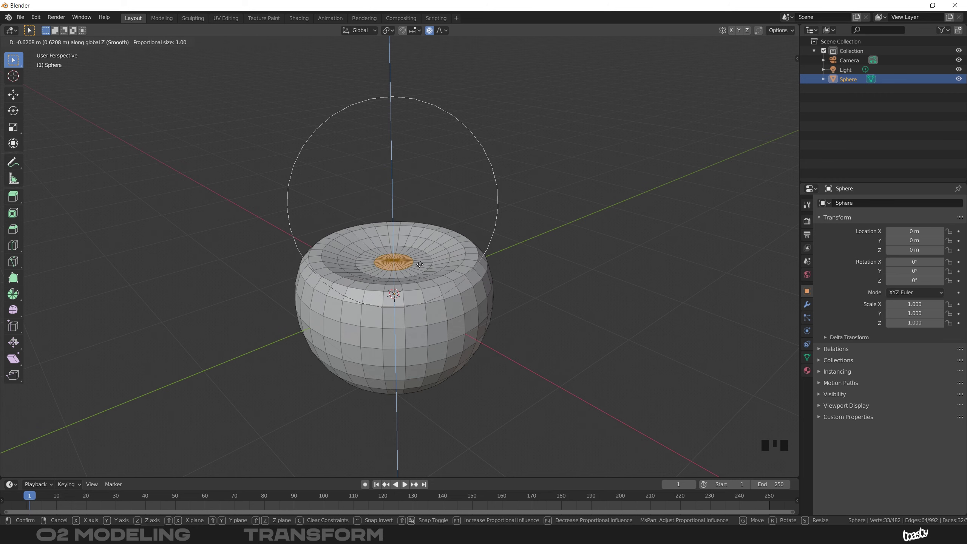
pyautogui.moveTo(417, 275)
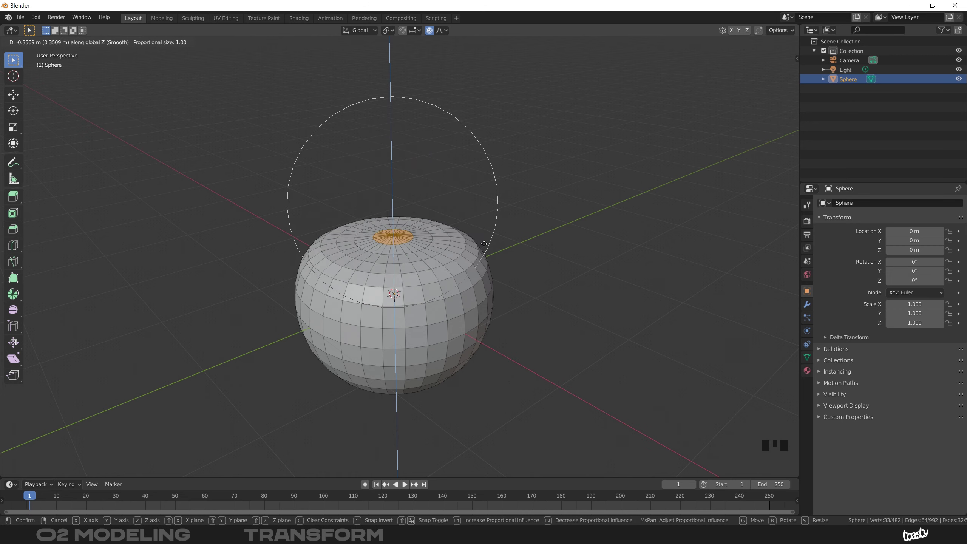
pyautogui.moveTo(481, 206)
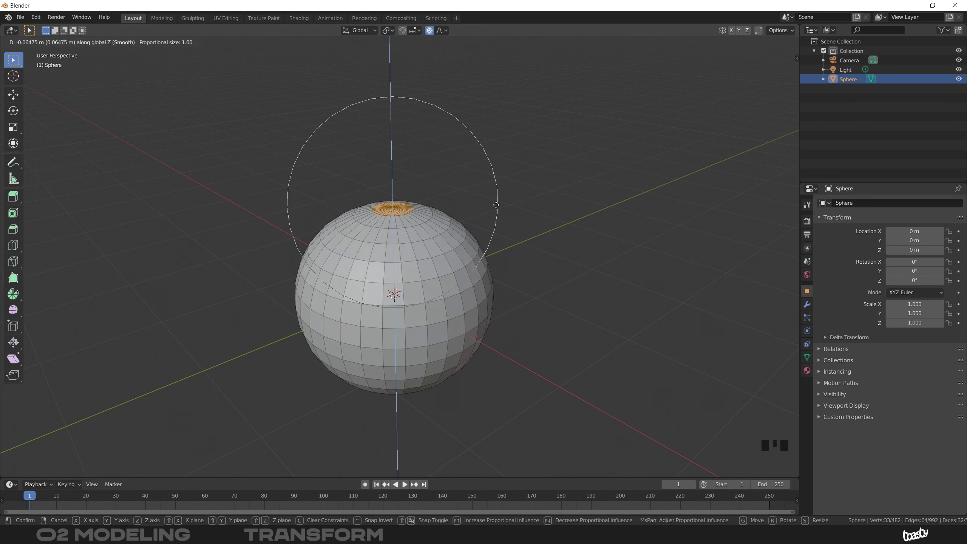
pyautogui.moveTo(492, 173)
pyautogui.moveTo(489, 245)
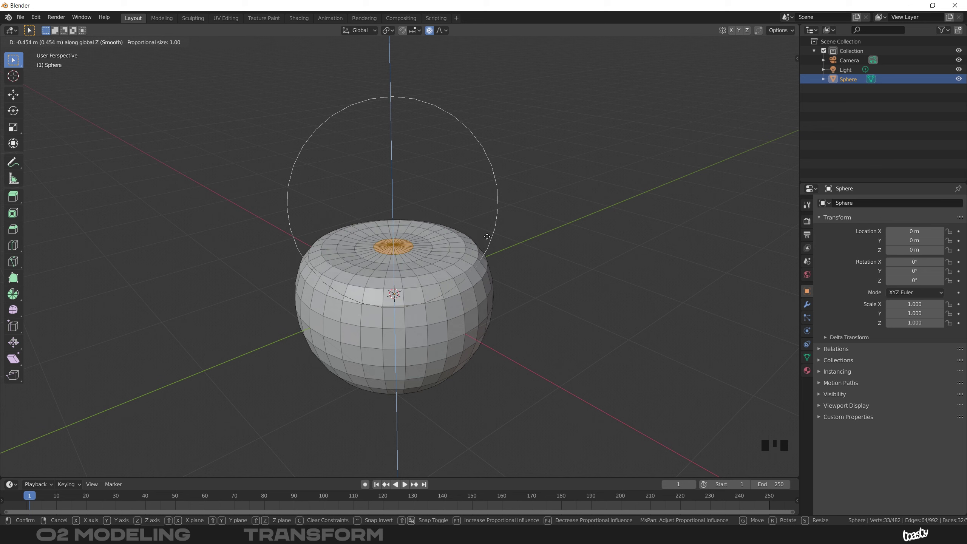
pyautogui.moveTo(454, 184)
# Adjust the proportional influence size to 1.10 and sink the pole faces about 0.9 m down along Z
pyautogui.scroll(1, 476, 175)
pyautogui.scroll(-1, 477, 177)
pyautogui.scroll(5, 478, 177)
pyautogui.moveTo(452, 229)
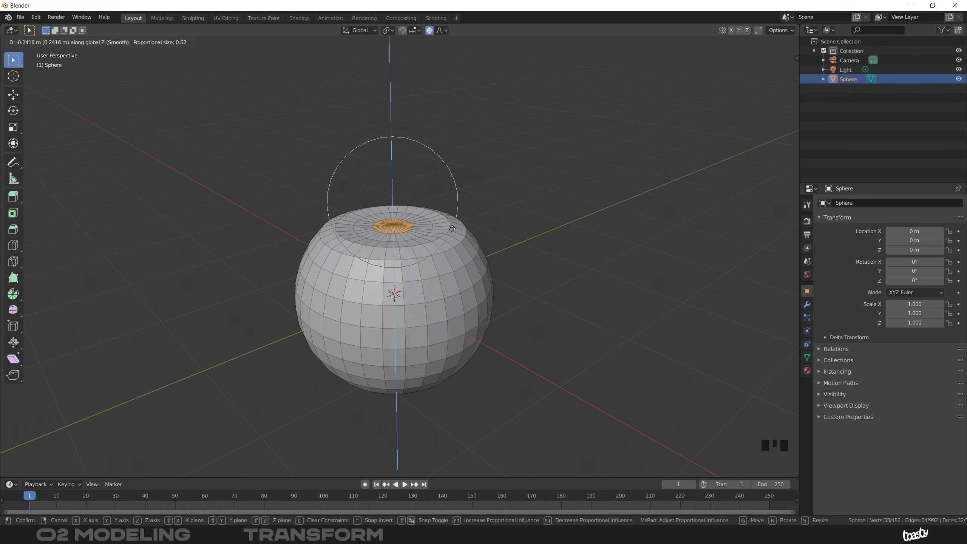
pyautogui.scroll(-11, 439, 236)
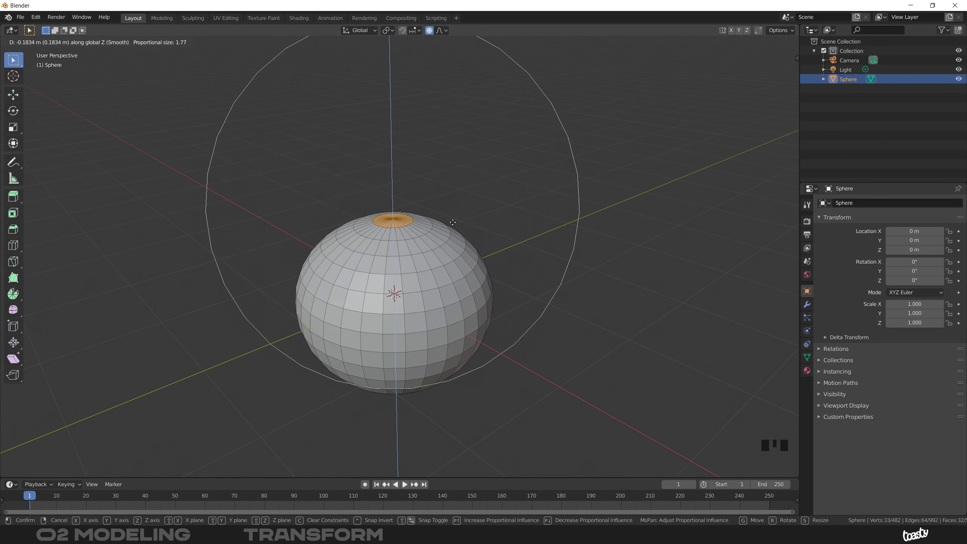
pyautogui.scroll(4, 452, 222)
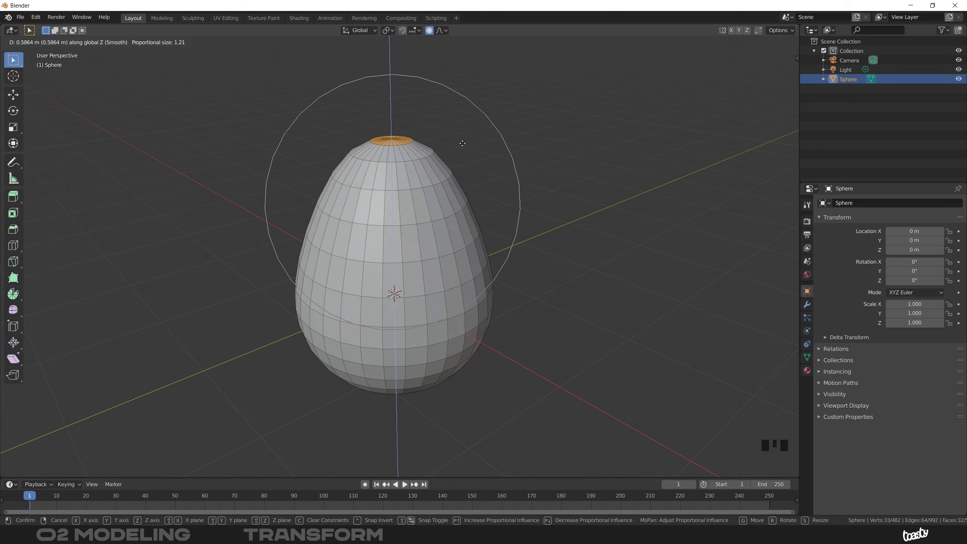
pyautogui.scroll(-2, 467, 209)
pyautogui.scroll(3, 467, 209)
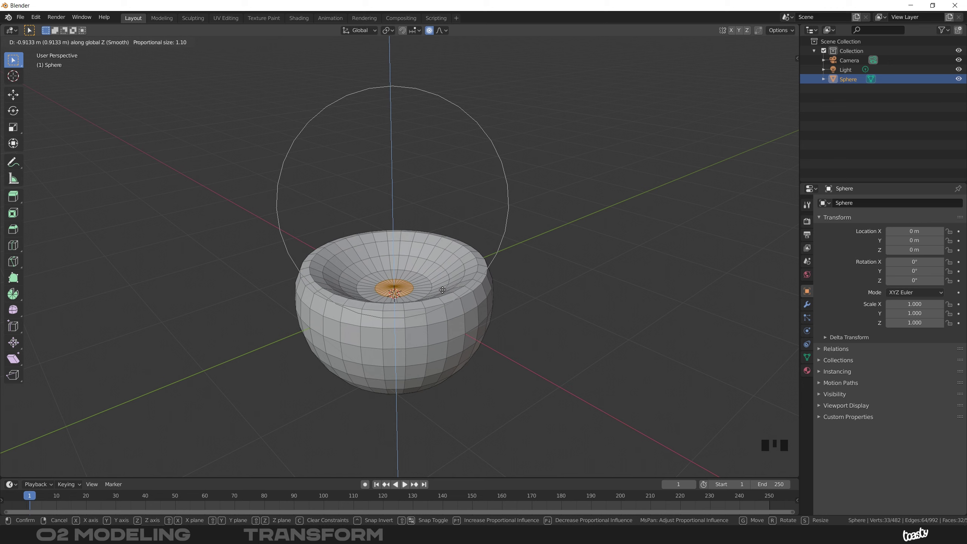
pyautogui.click(443, 292)
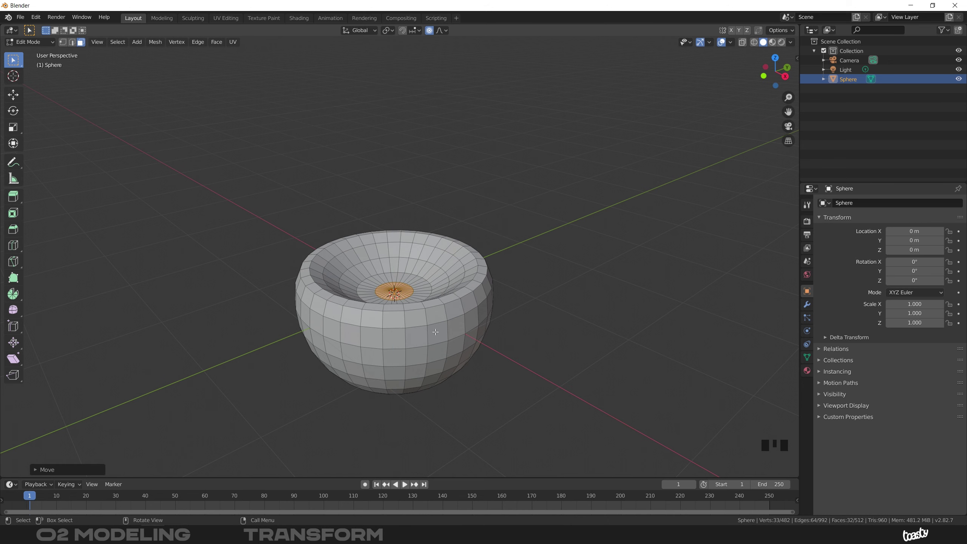
# Change the proportional falloff to Sharp and raise the selected pole faces along the global Z axis
pyautogui.click(442, 30)
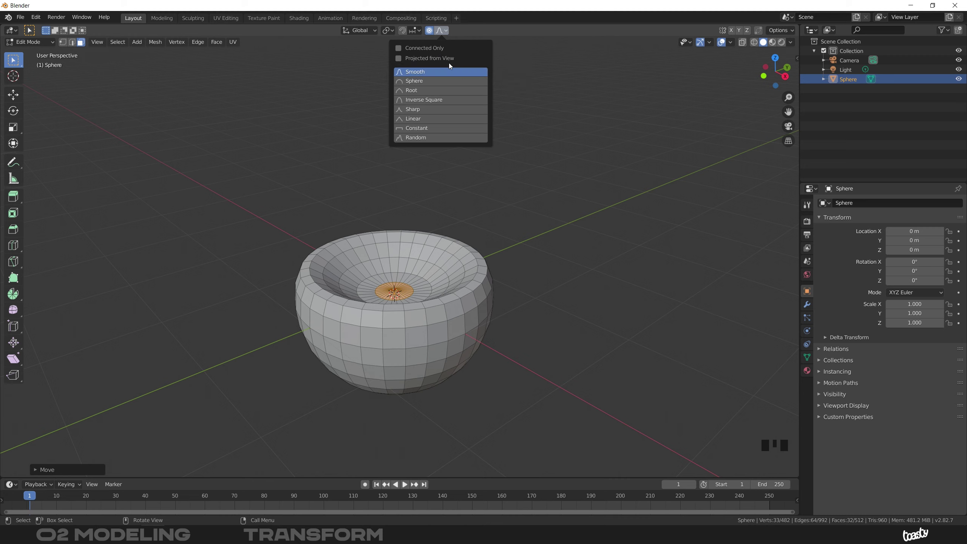
pyautogui.click(425, 111)
pyautogui.press('g')
pyautogui.press('z')
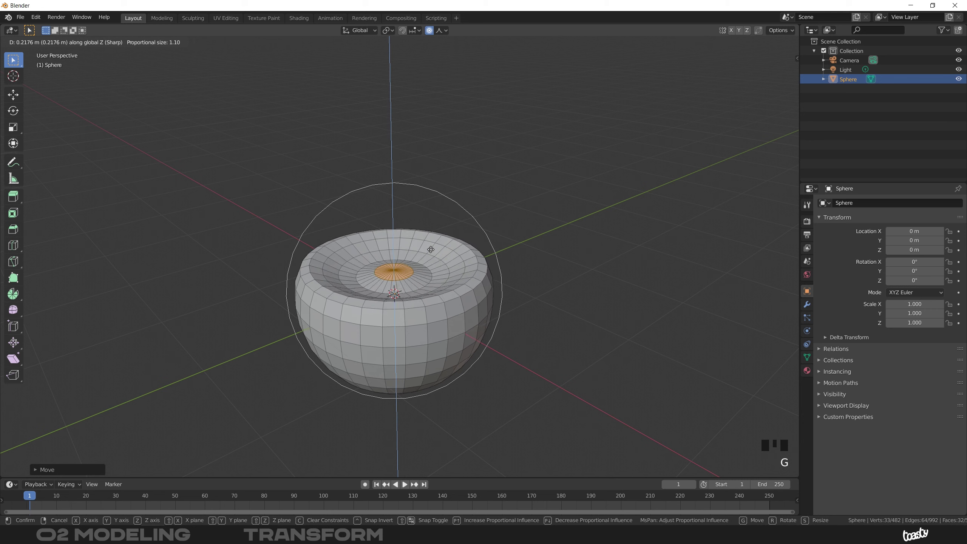
pyautogui.click(437, 119)
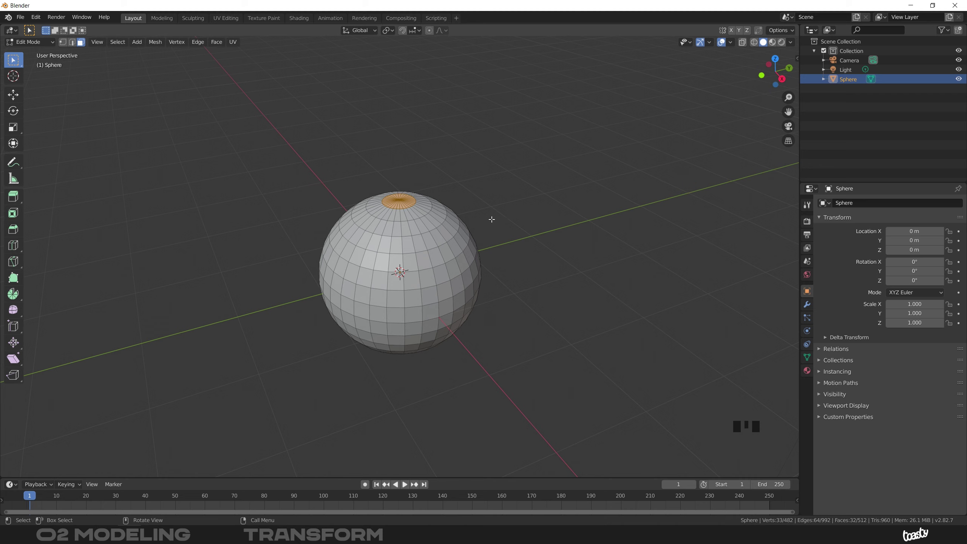
# Toggle proportional editing on and back off
pyautogui.press('o')
pyautogui.press('o')
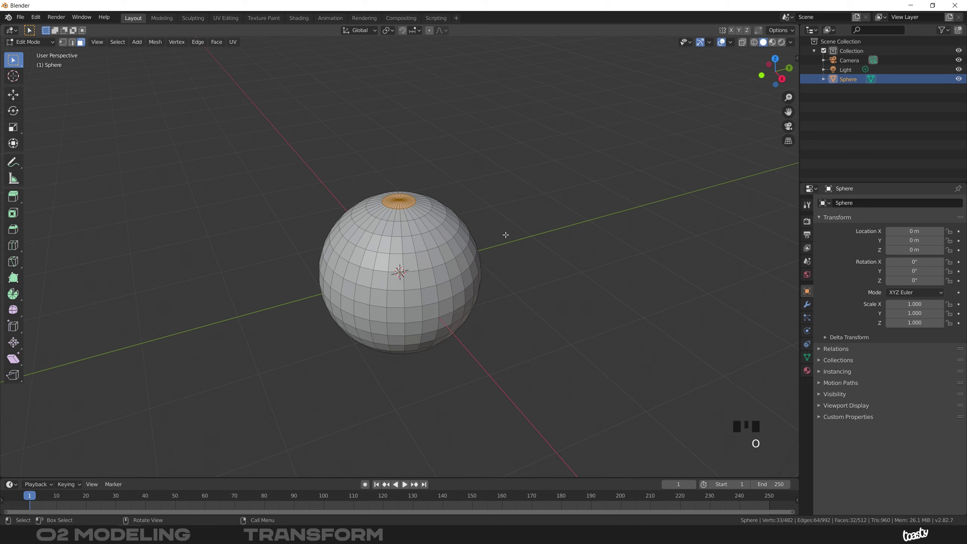